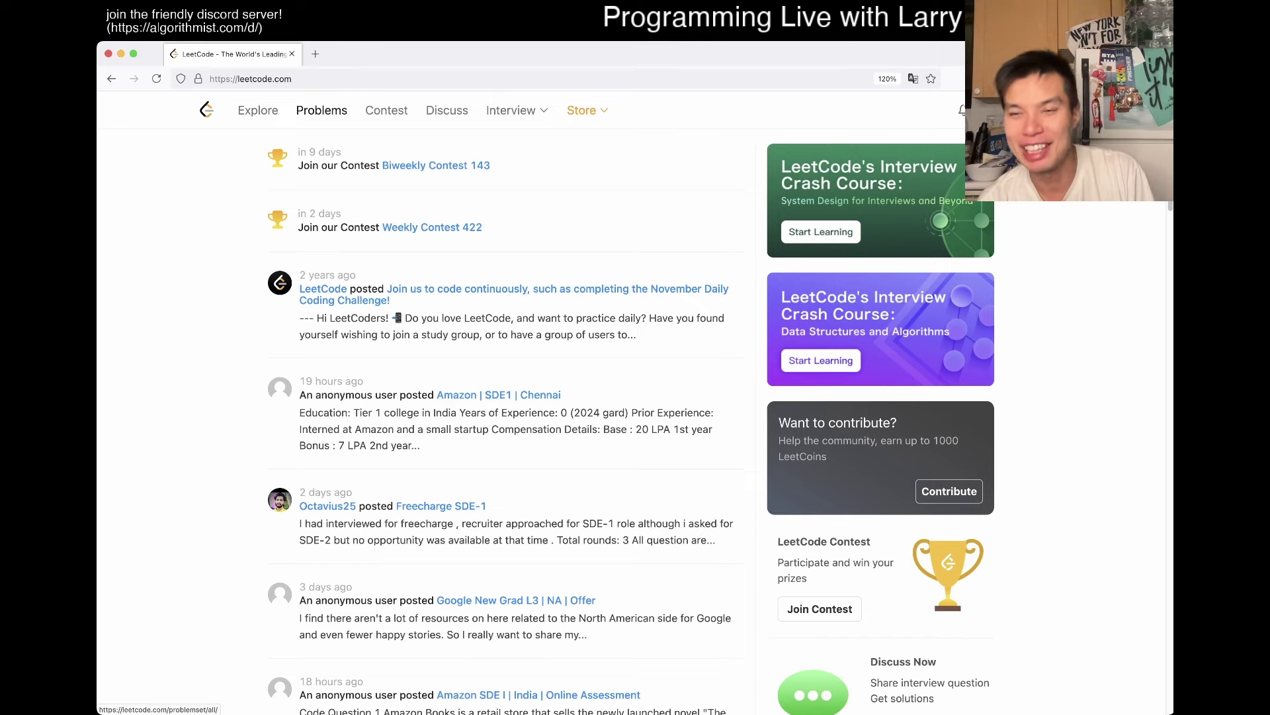
Step: Open the Problems list from the top navigation bar
left_click(322, 111)
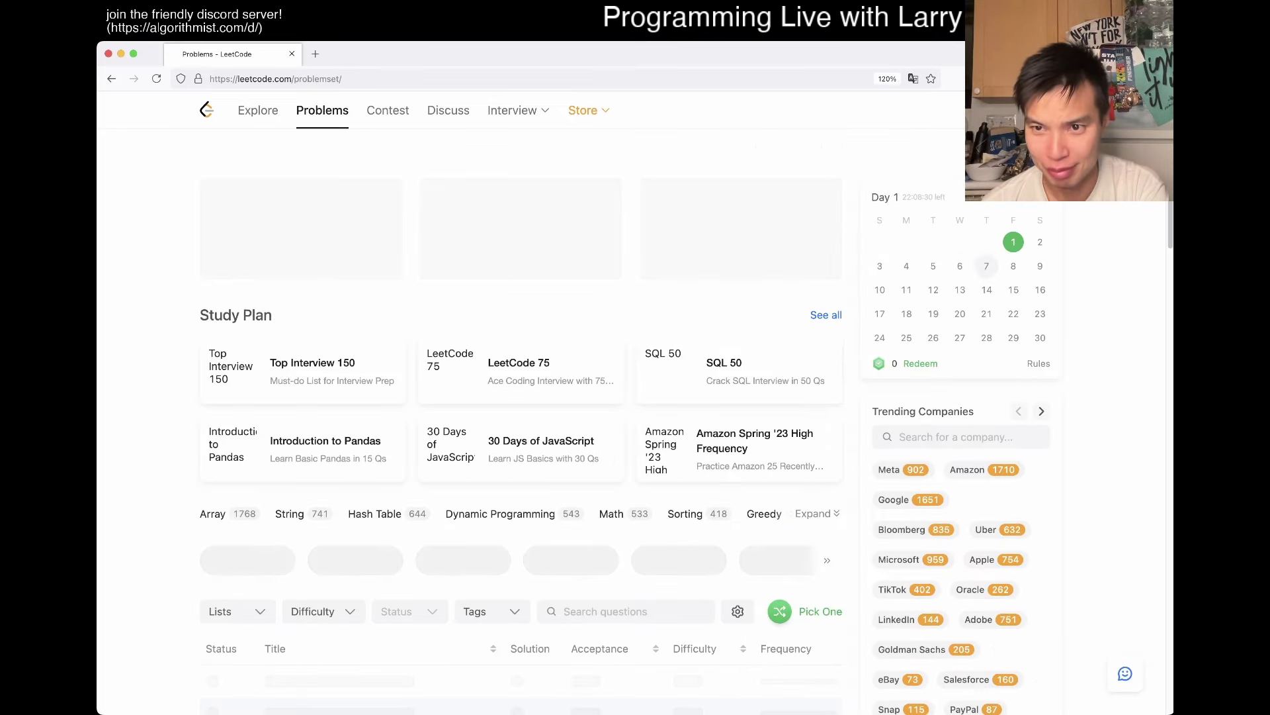
Step: Open today's daily question, problem 1957 'Delete Characters to Make Fancy String'
left_click(1013, 241)
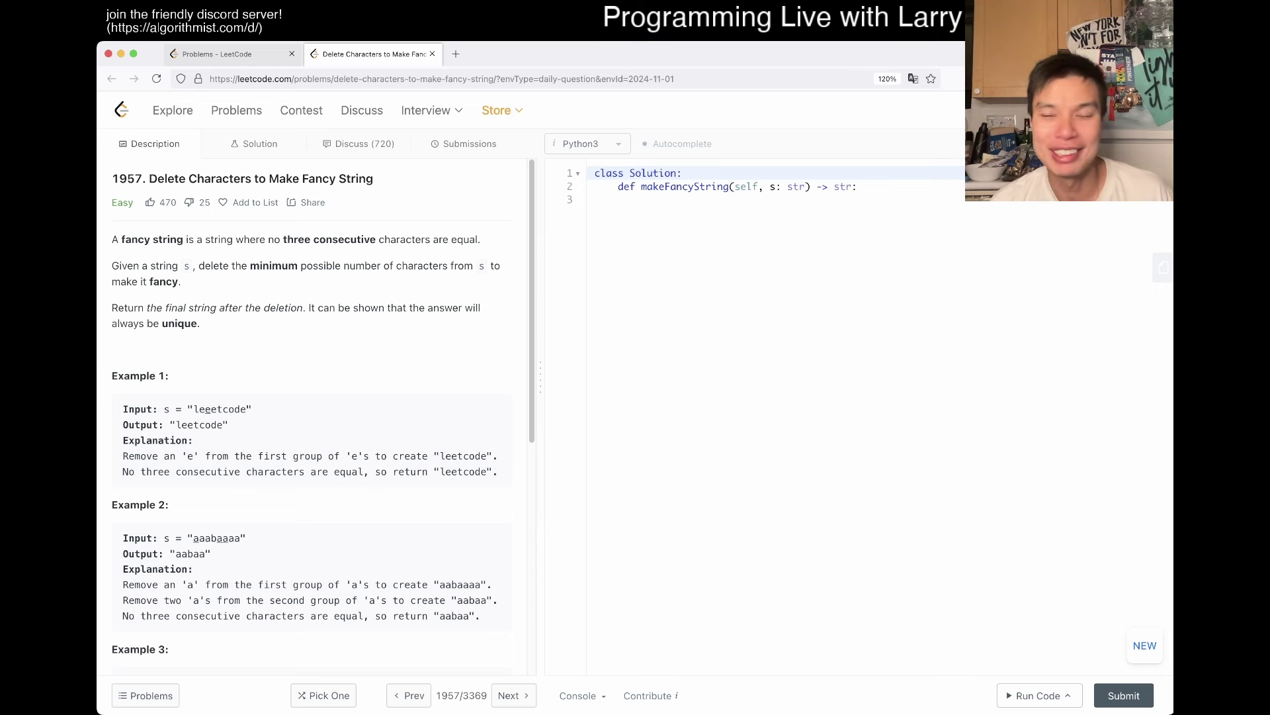
Step: Begin a new indented line in makeFancyString for the stack variable
key("Down")
key("Down")
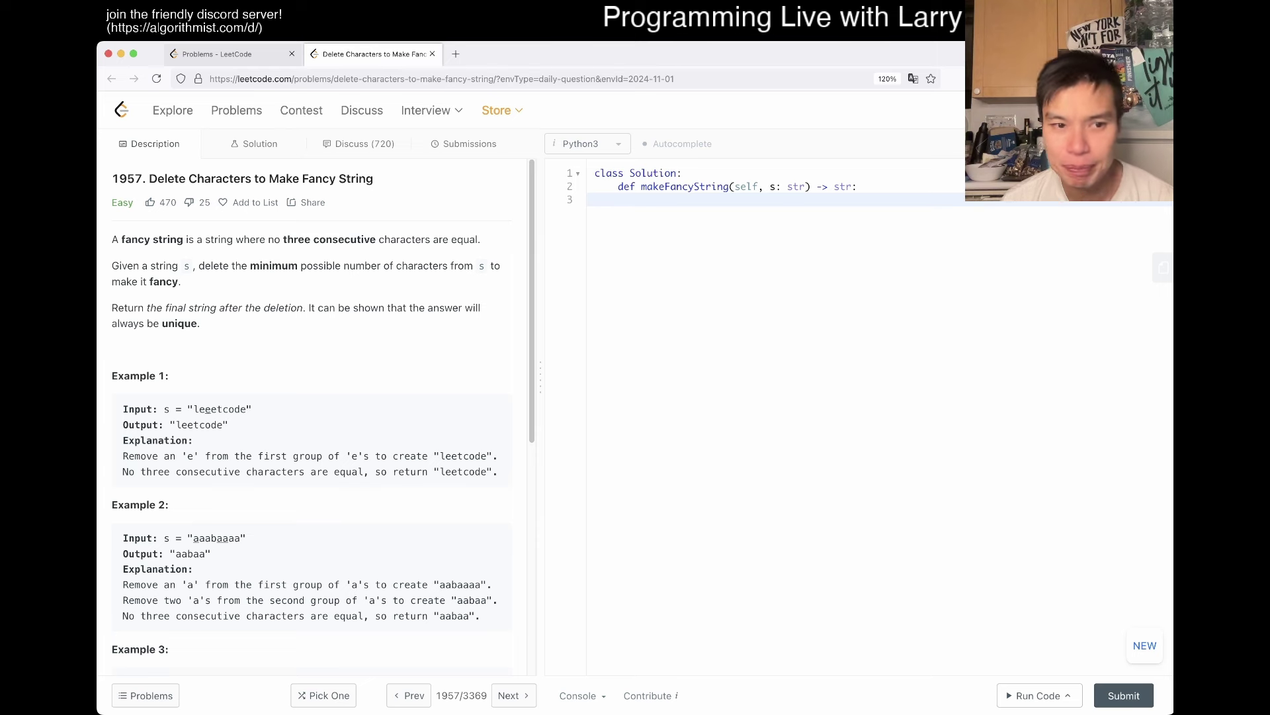
scroll(317, 417, "down", 5)
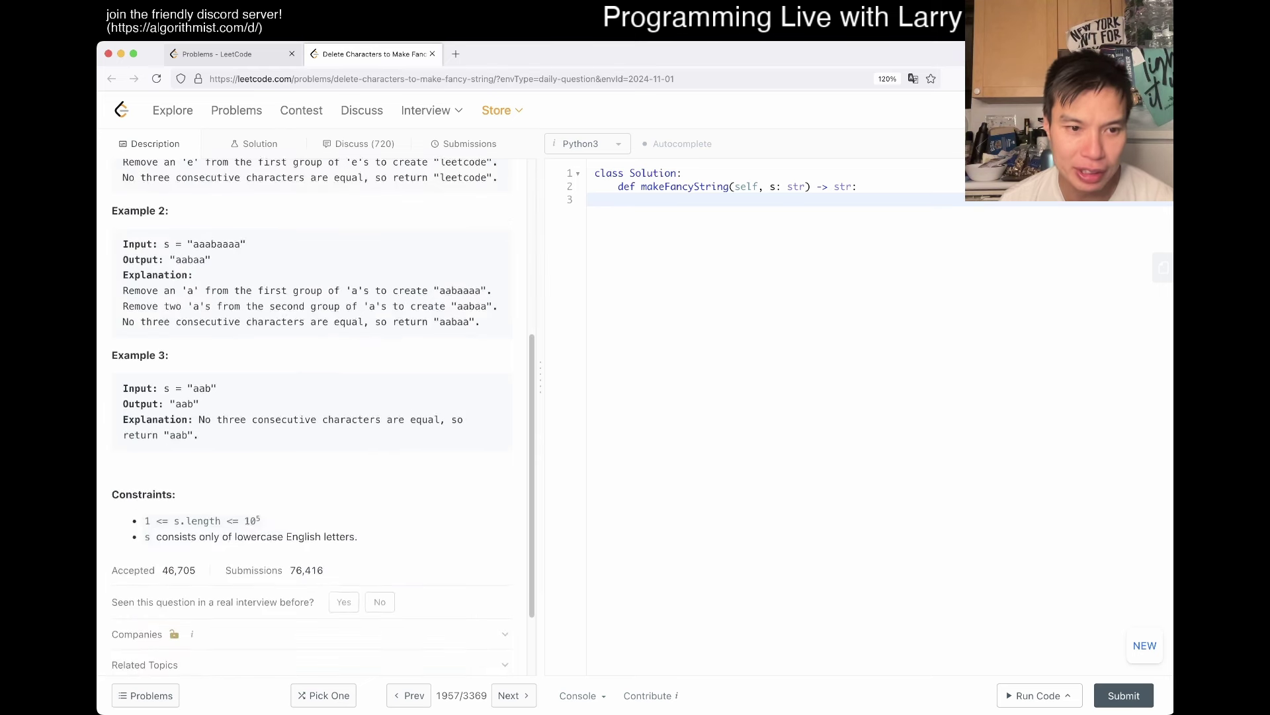
scroll(317, 417, "up", 4)
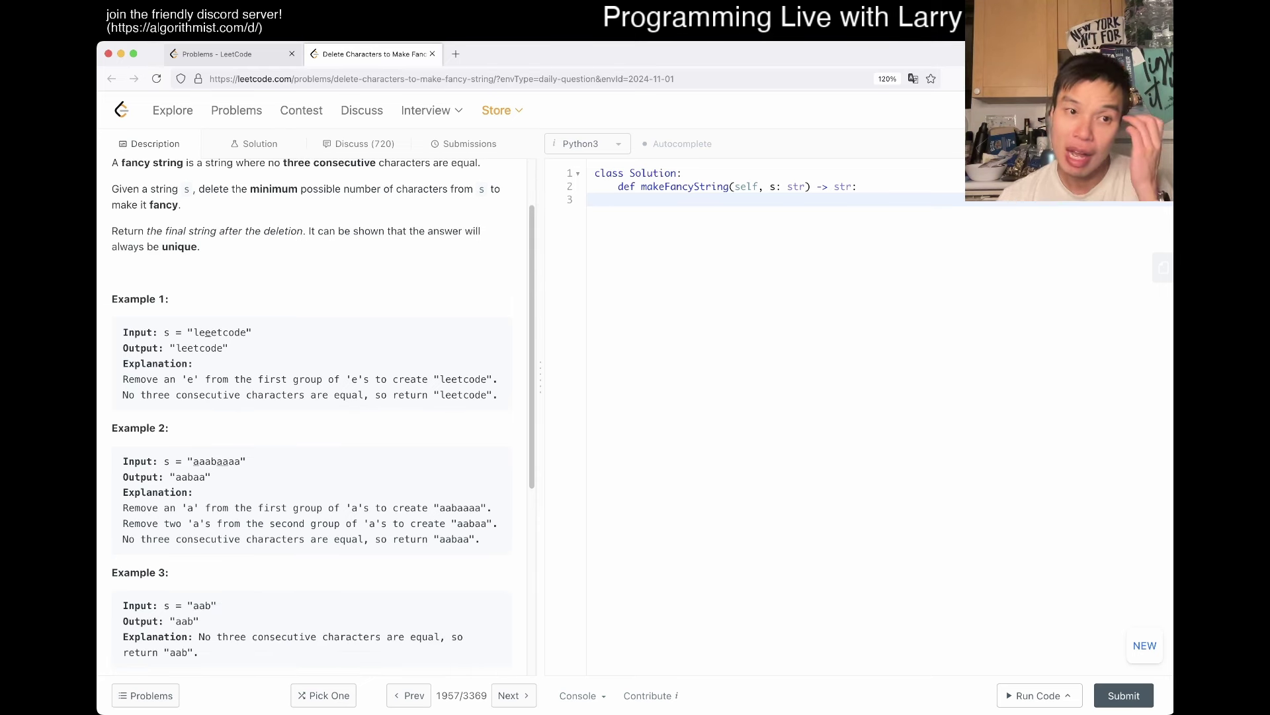
scroll(318, 417, "down", 5)
scroll(317, 417, "up", 7)
type("stac")
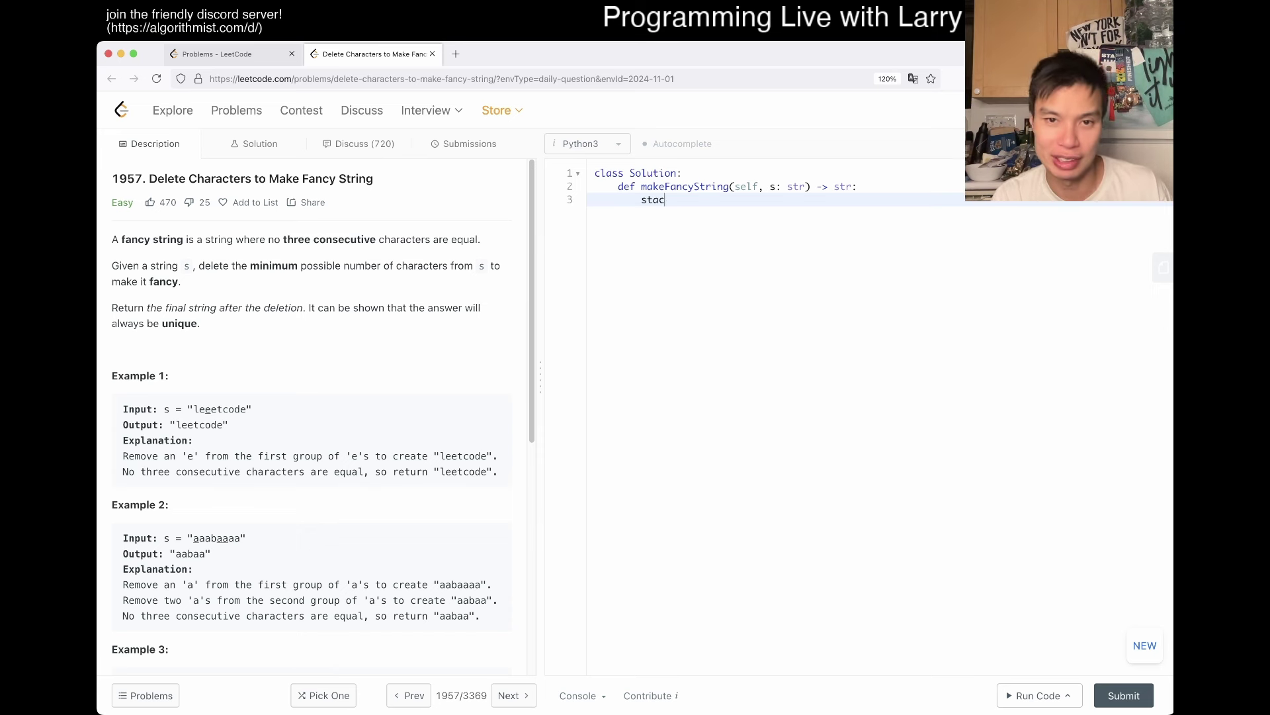
type("k = []")
Step: Write the stack line, the character loop, and the parenthesized triple-repeat if condition
key("Return")
key("Return")
type("for c in s:")
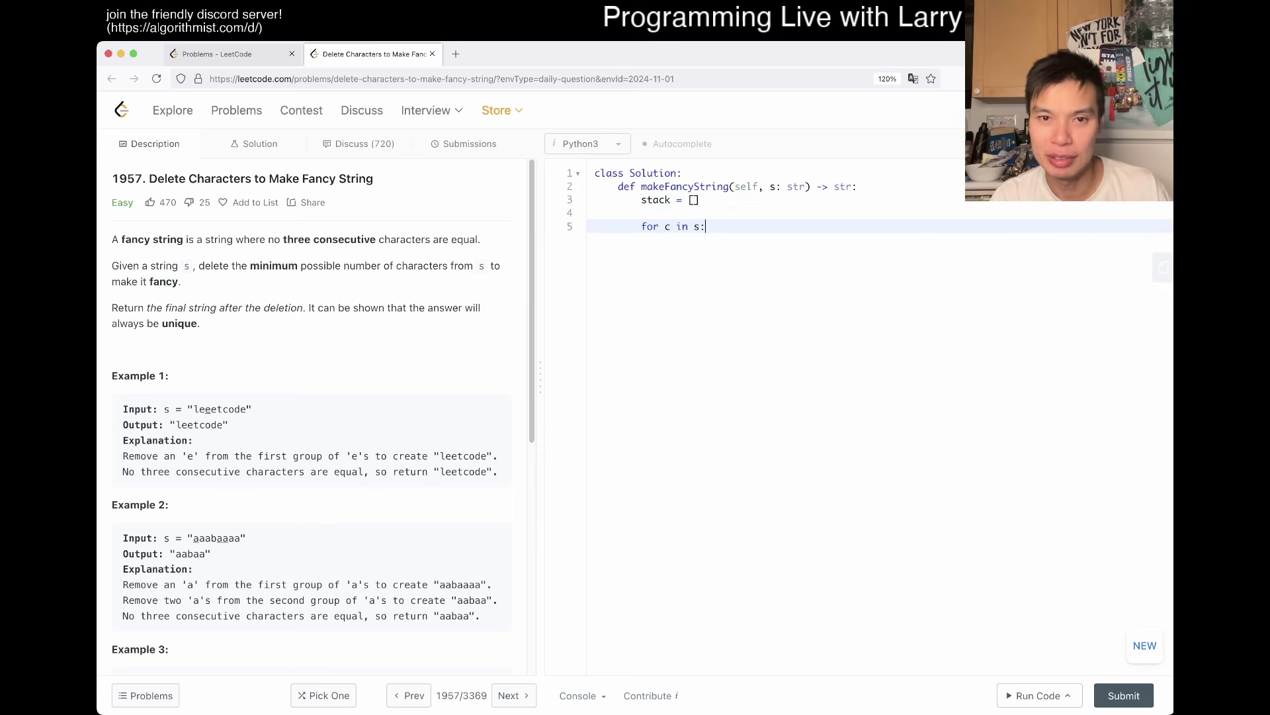
key("Return")
type("stack.")
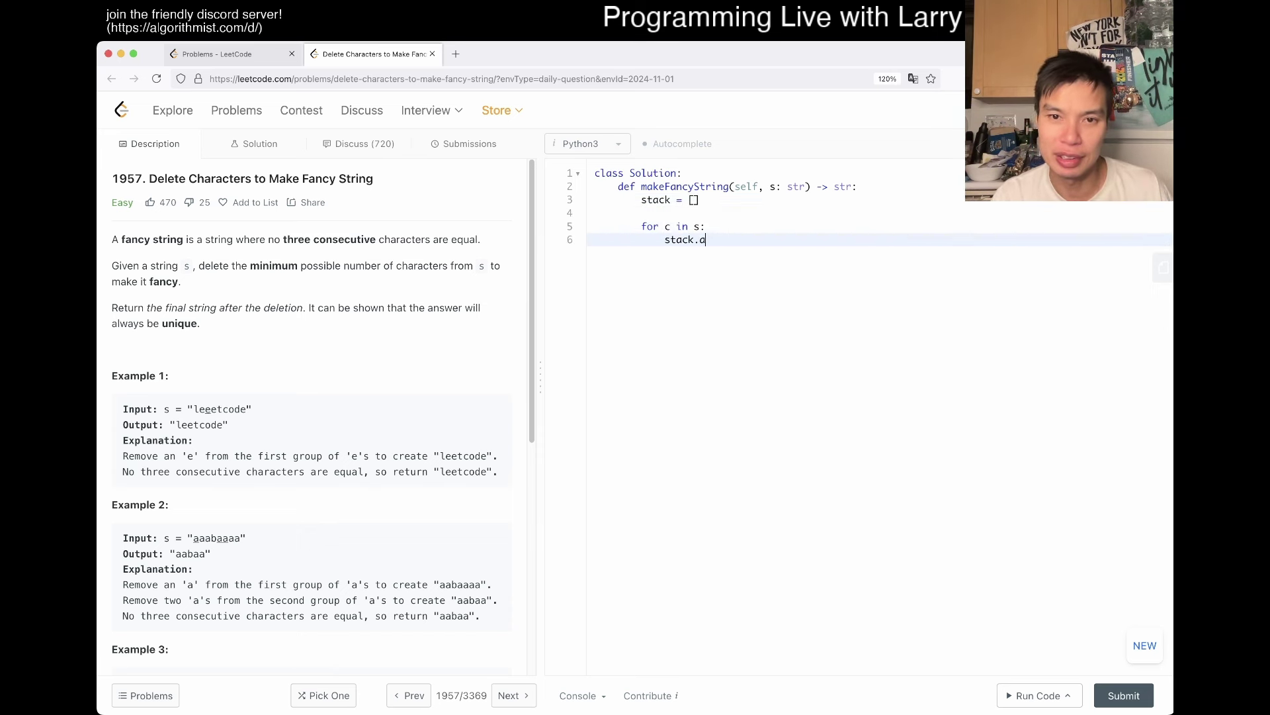
type("append(c)")
key("Return")
key("Return")
type("if ")
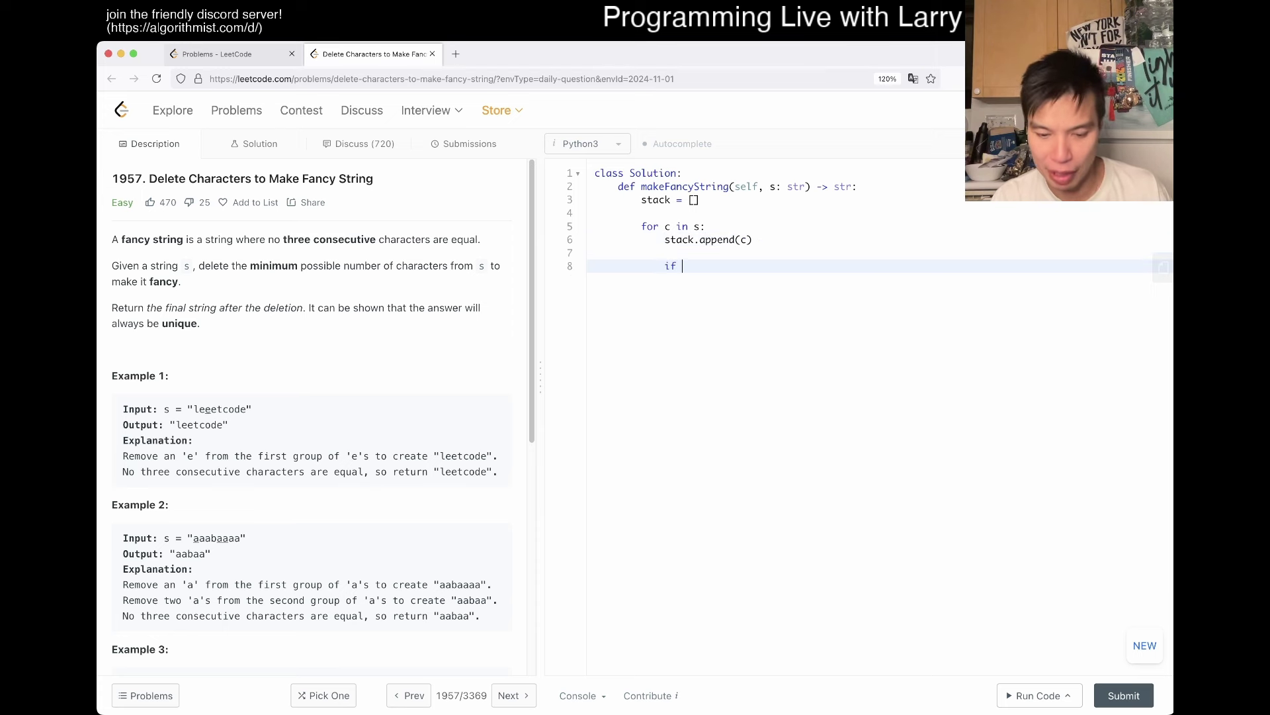
type("len(stac")
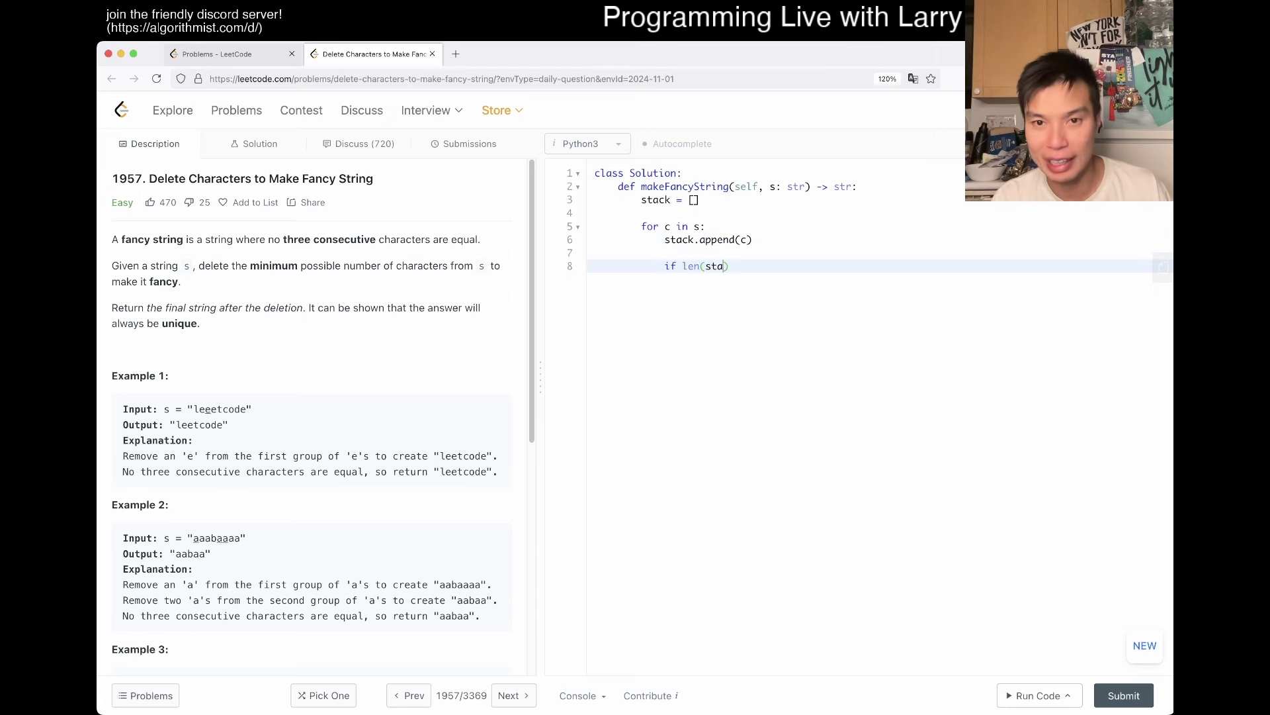
type("k) >= 3 and s")
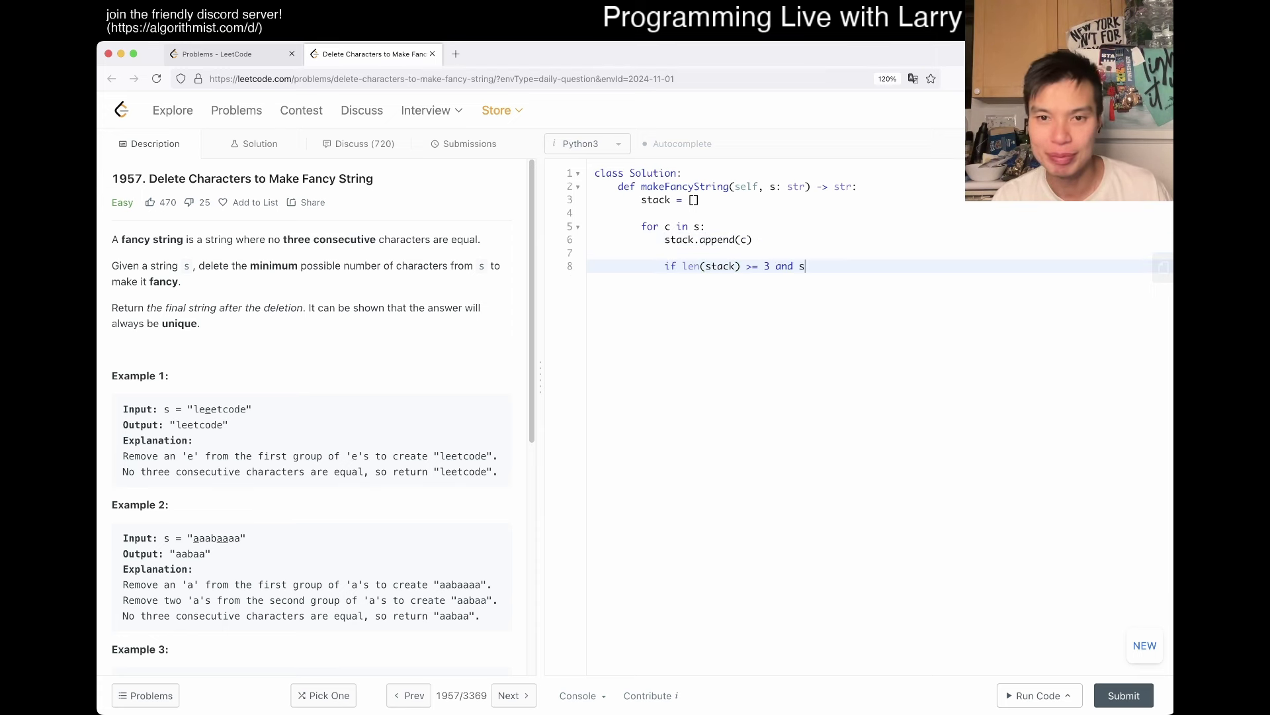
type("tack[-1")
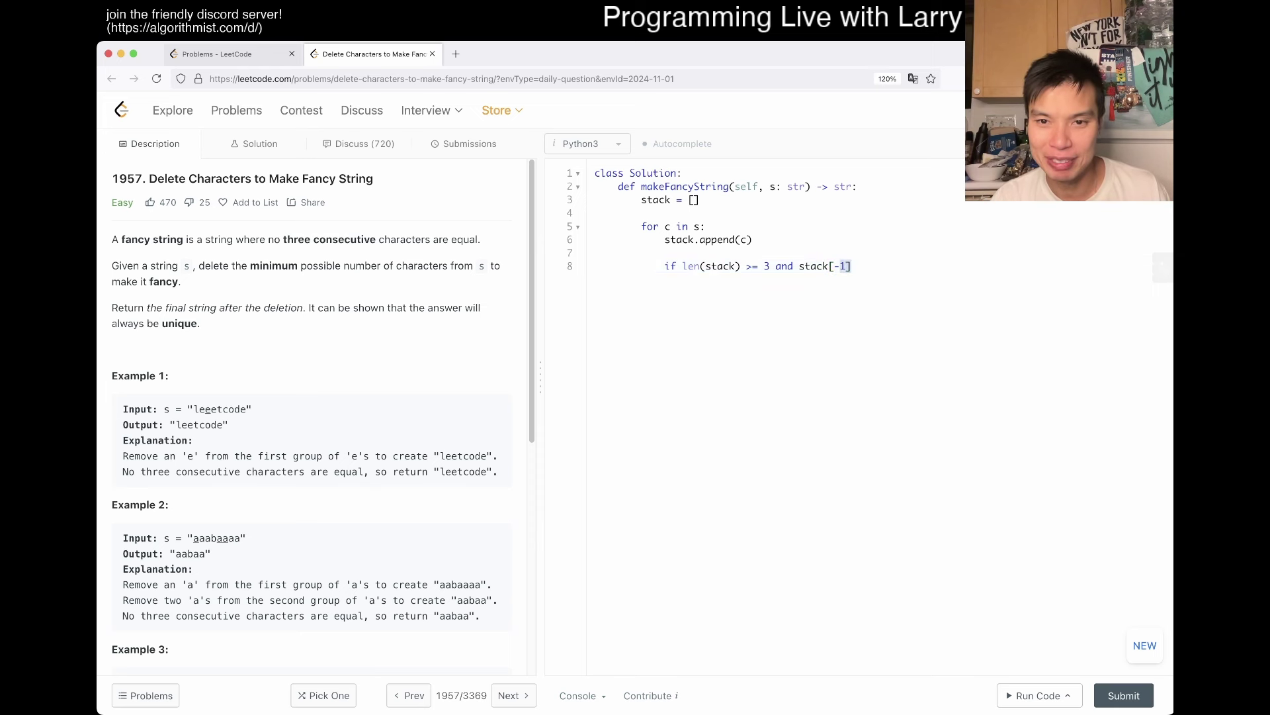
type("]")
type(" stack[-1")
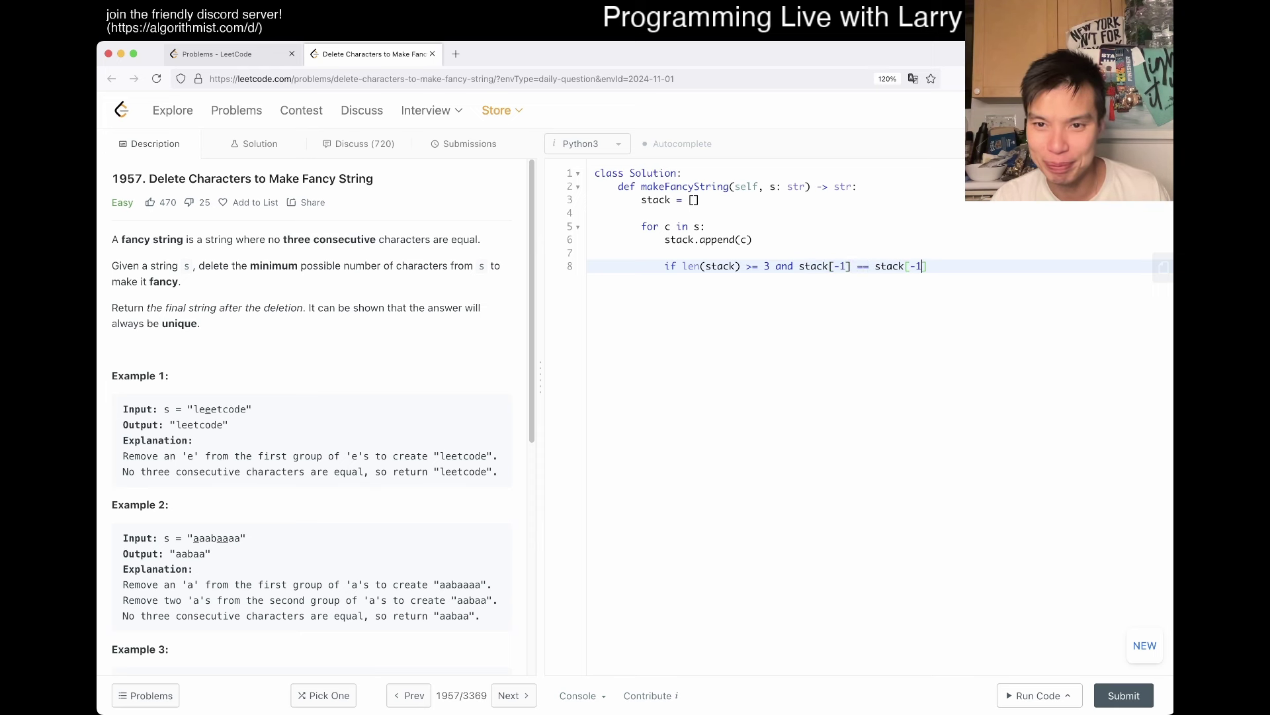
type(" stack[-1]")
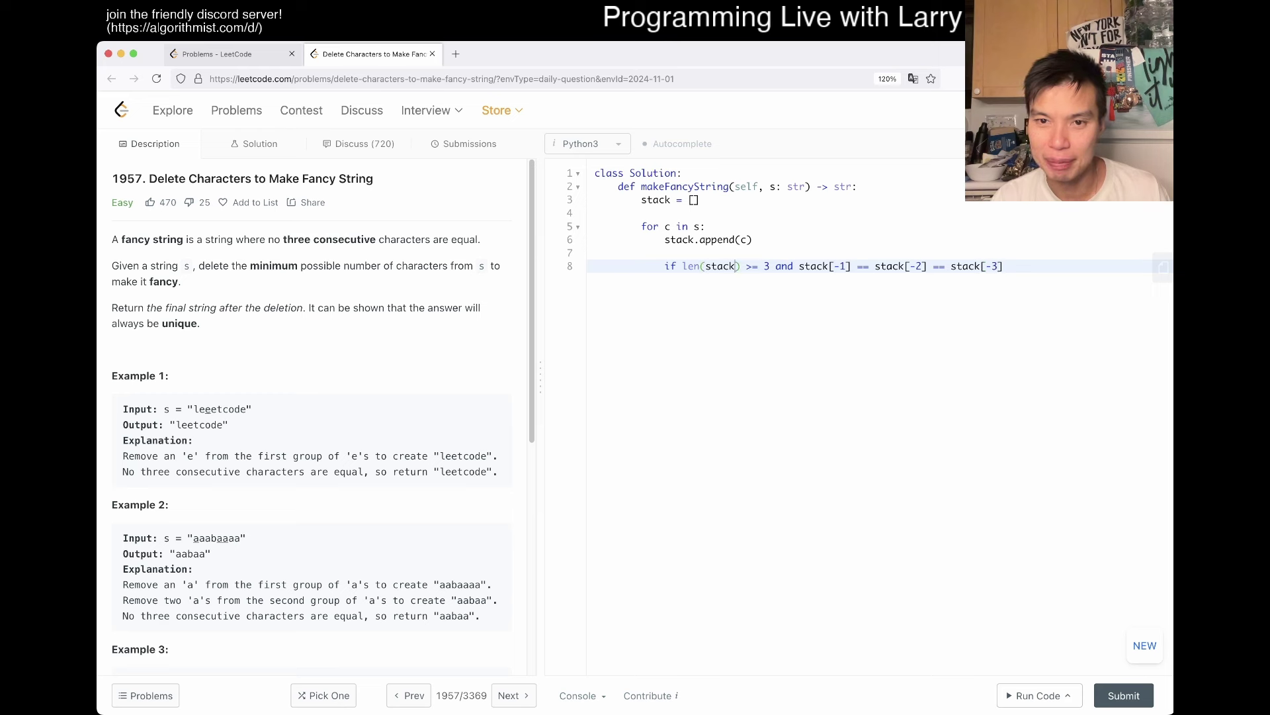
type("(")
key("End")
type(")")
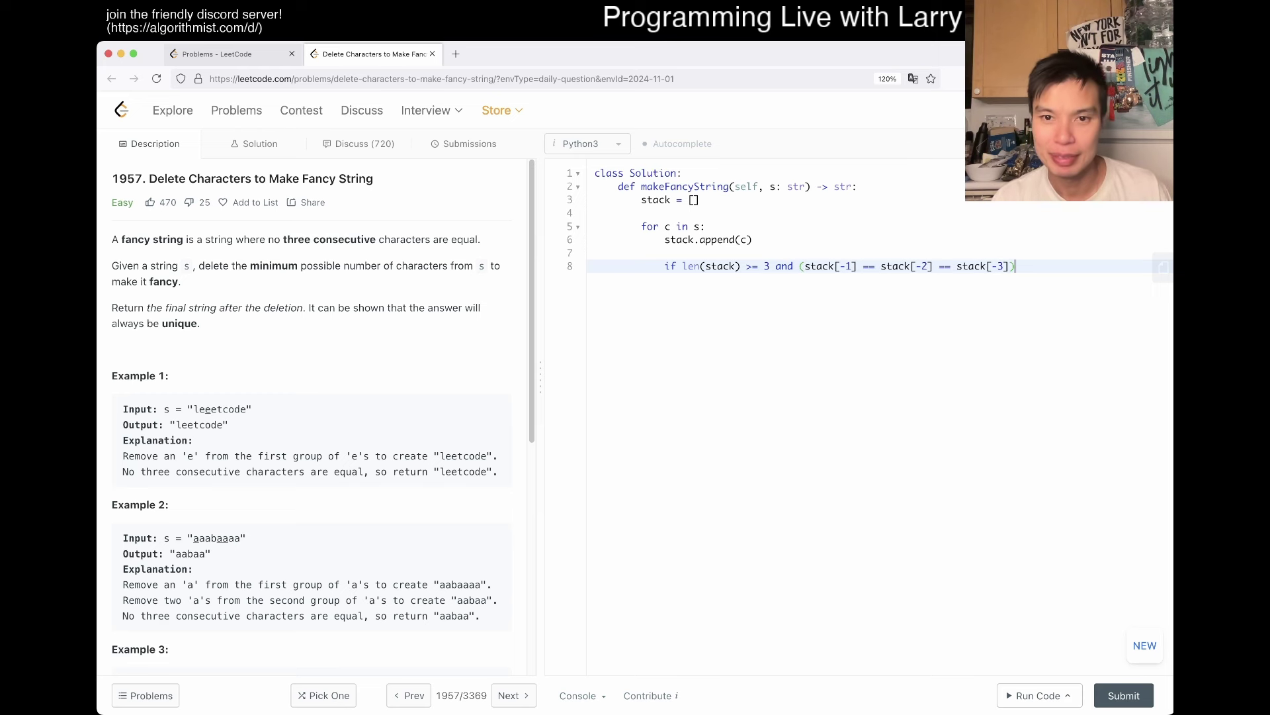
type(":")
key("Return")
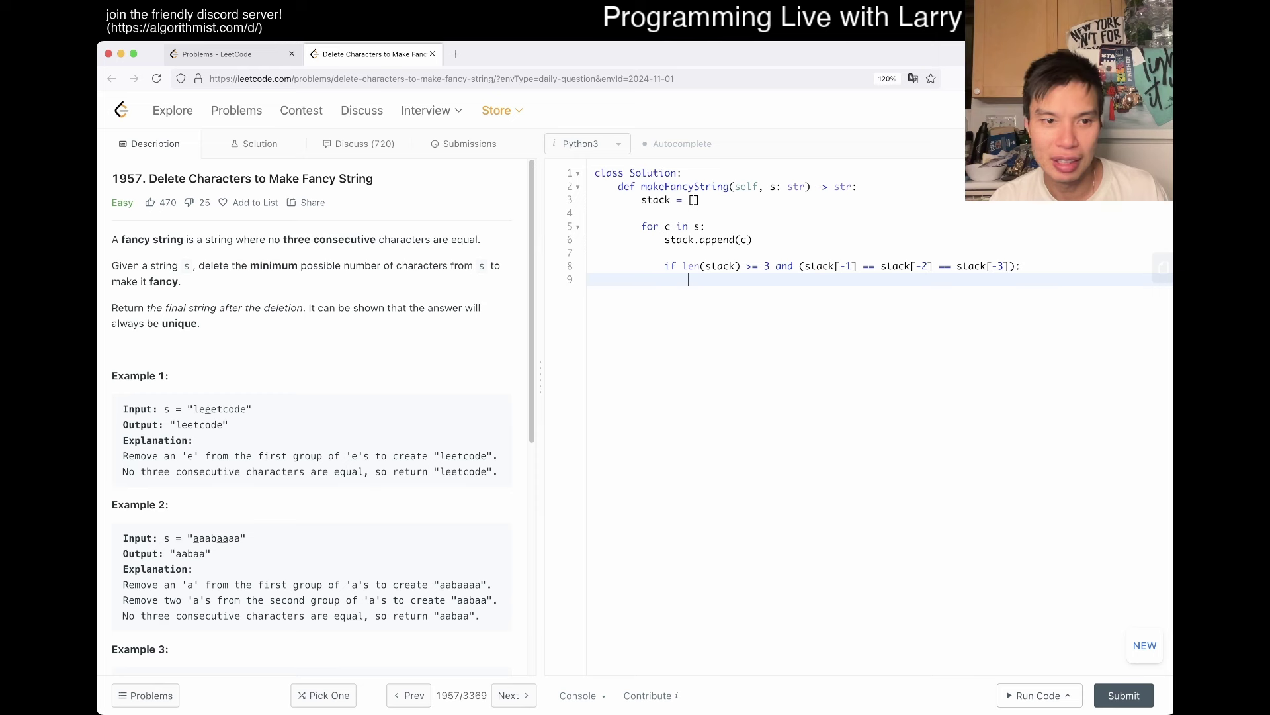
type("stac")
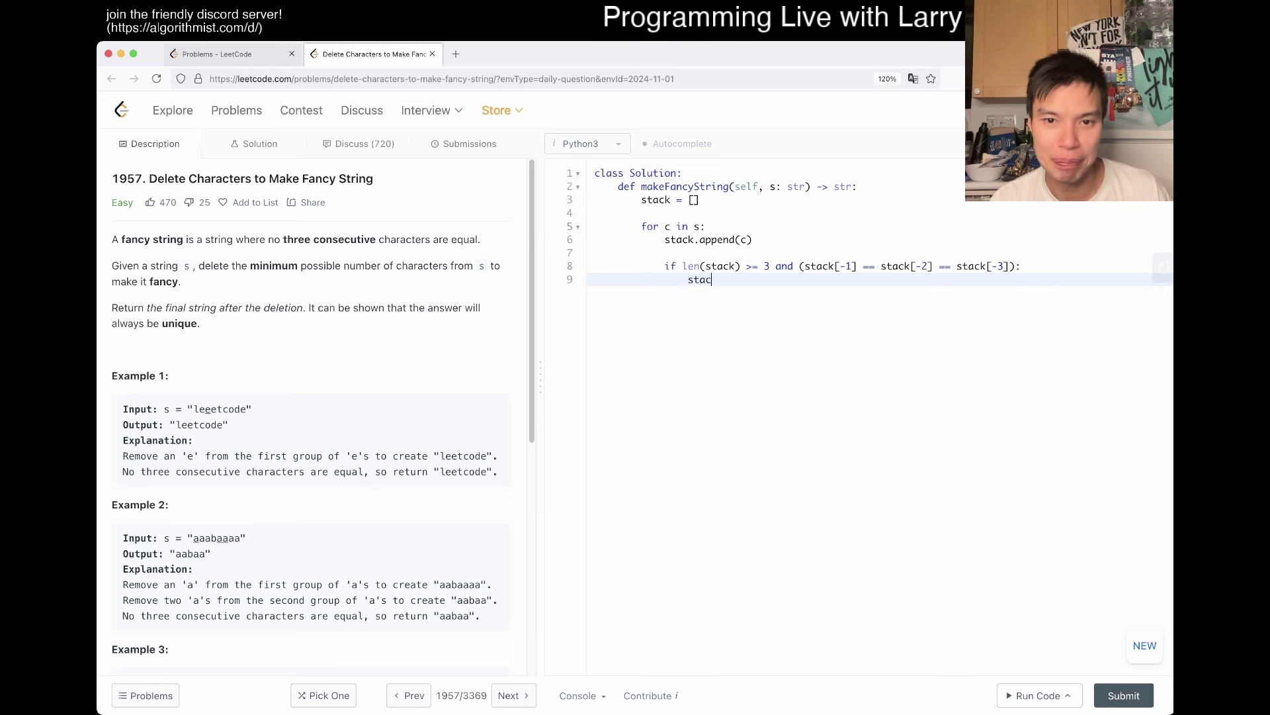
type("k.pop()")
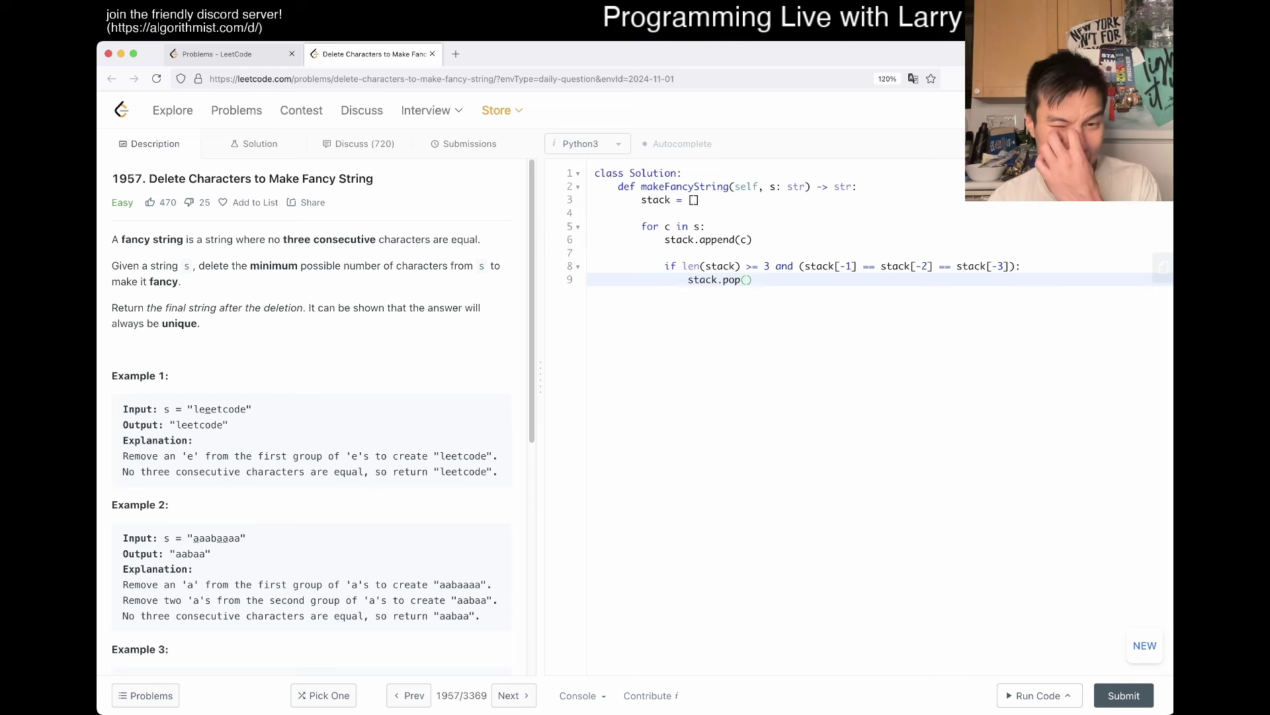
Step: Add an outdented line returning "".join(stack) after the loop
key("Up")
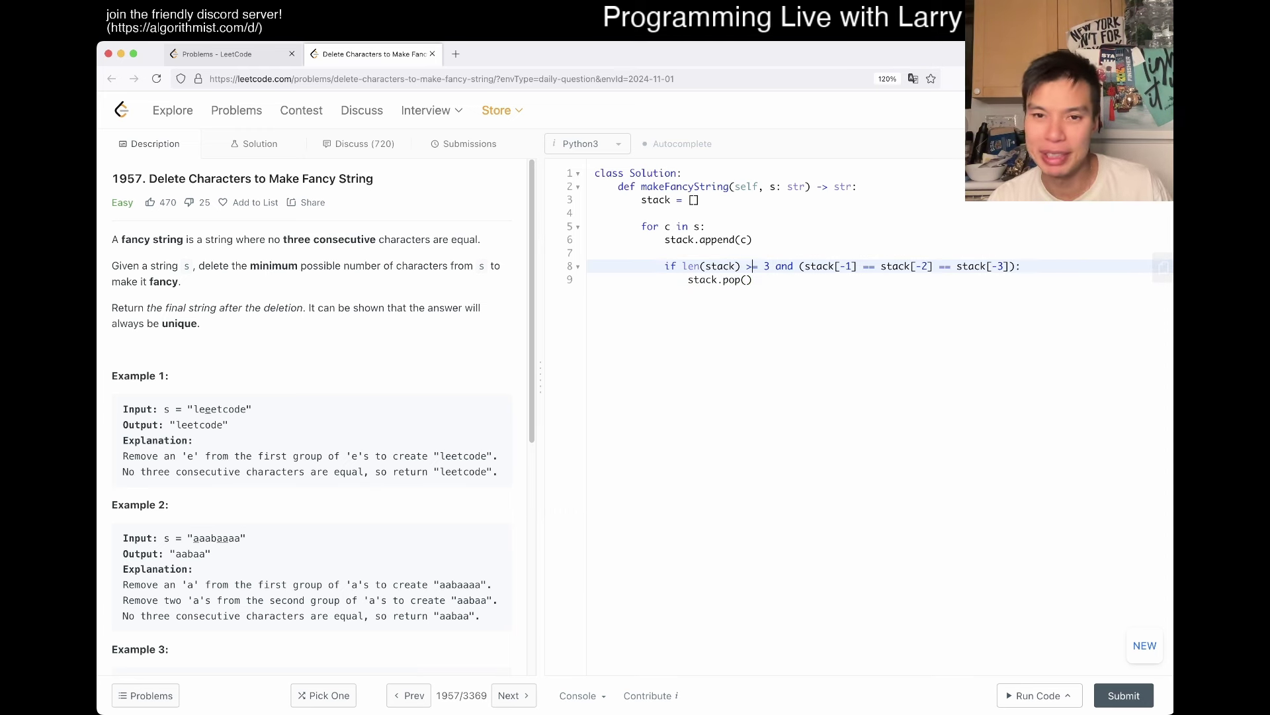
key("Down")
key("Return")
key("BackSpace")
key("BackSpace")
type("re")
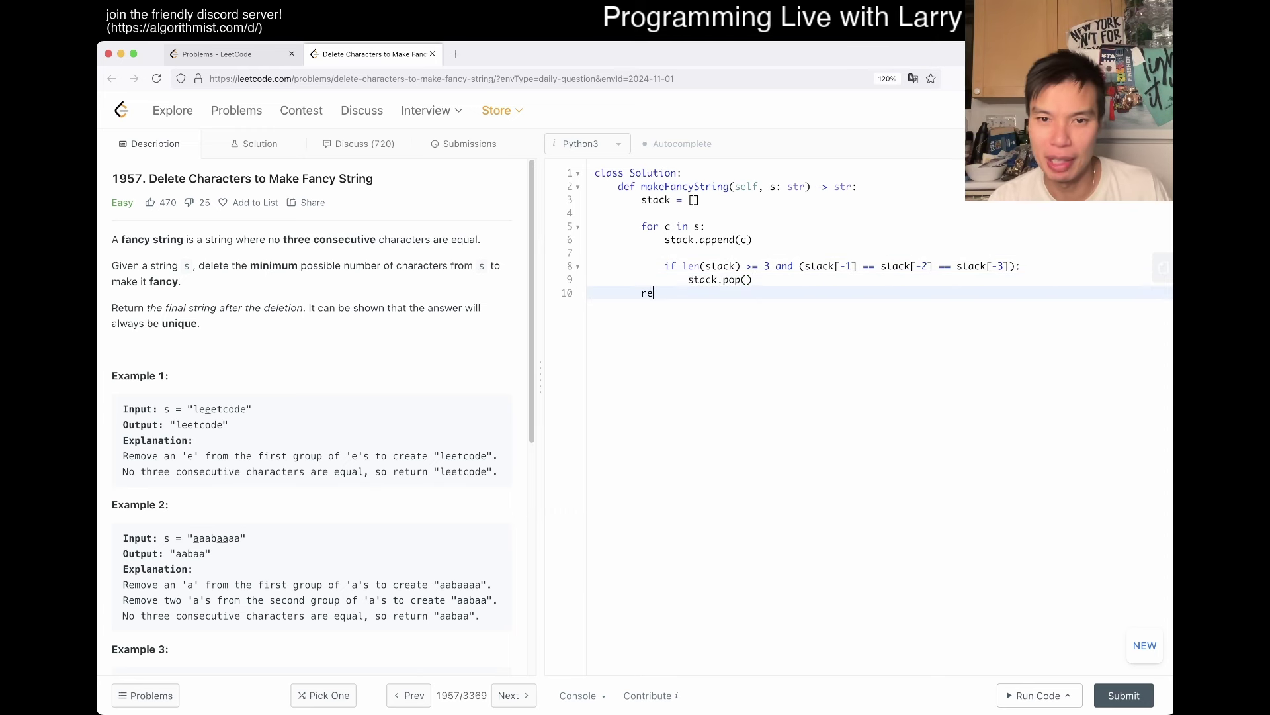
type("turn stack")
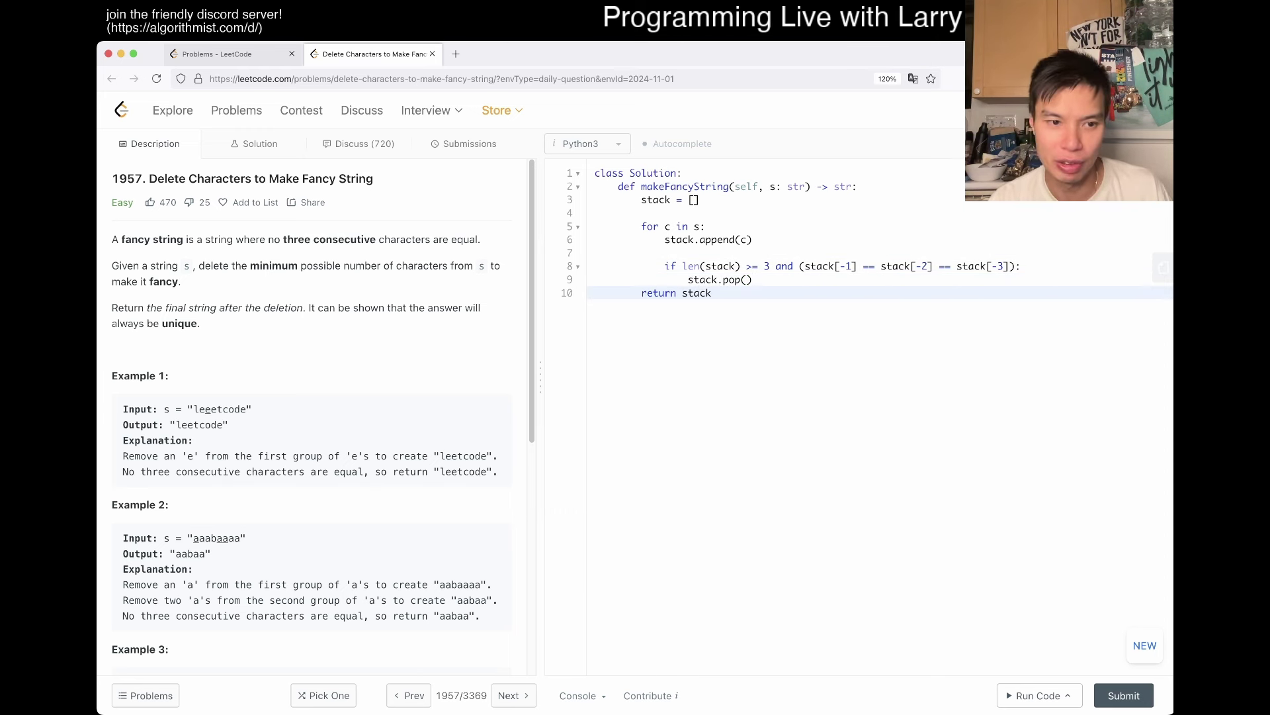
key("alt+Left")
type("\"\".join(stack")
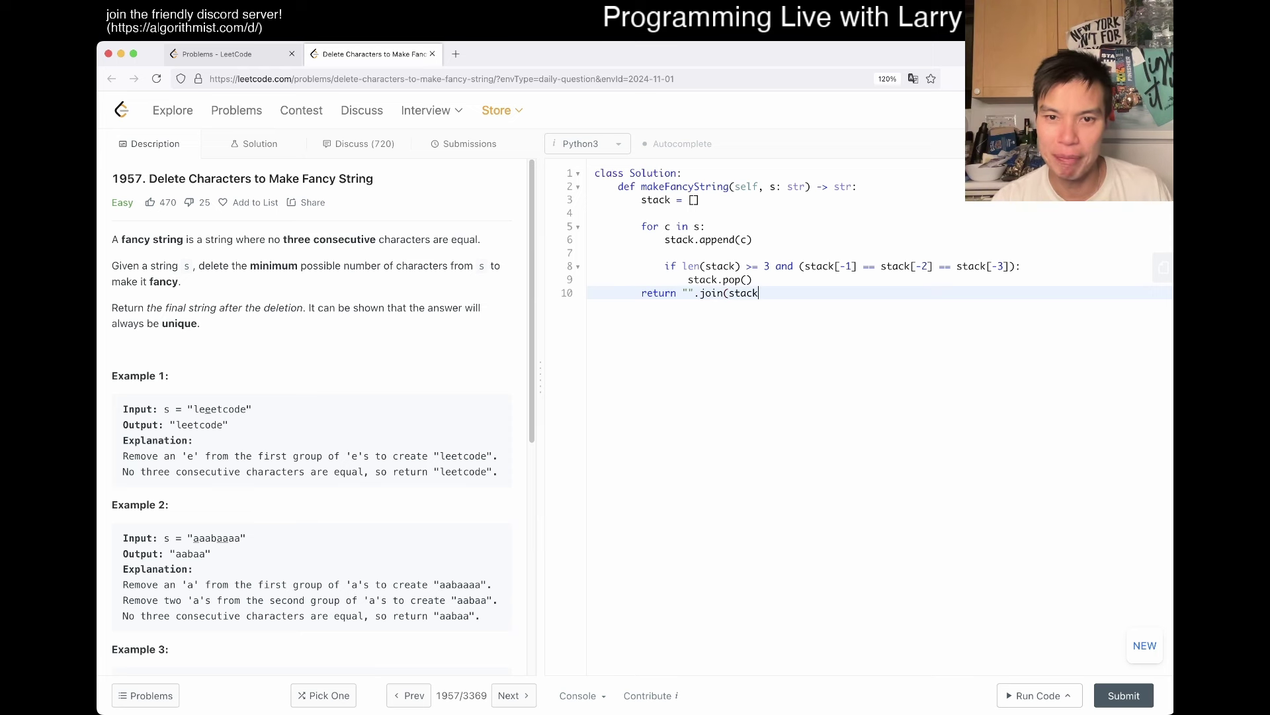
type(")")
Step: Run the examples, submit for an Accepted verdict (403 ms), and return to the Description
key("super+apostrophe")
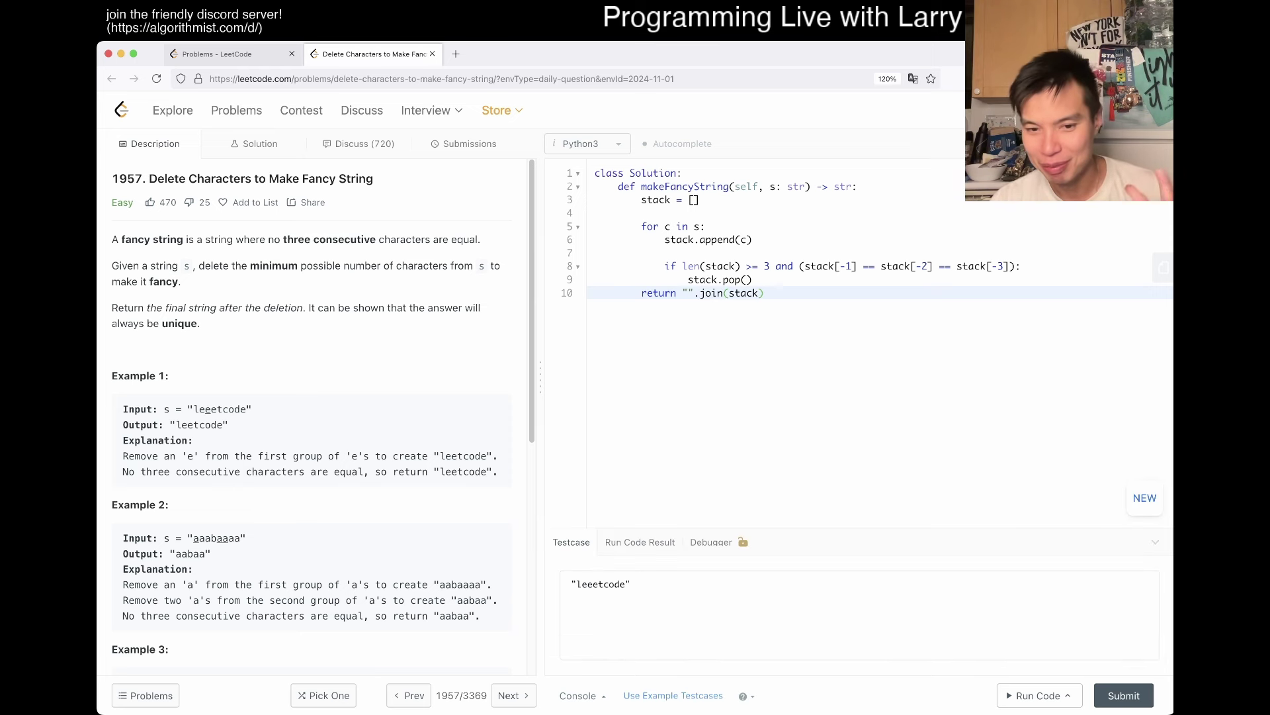
key("super+apostrophe")
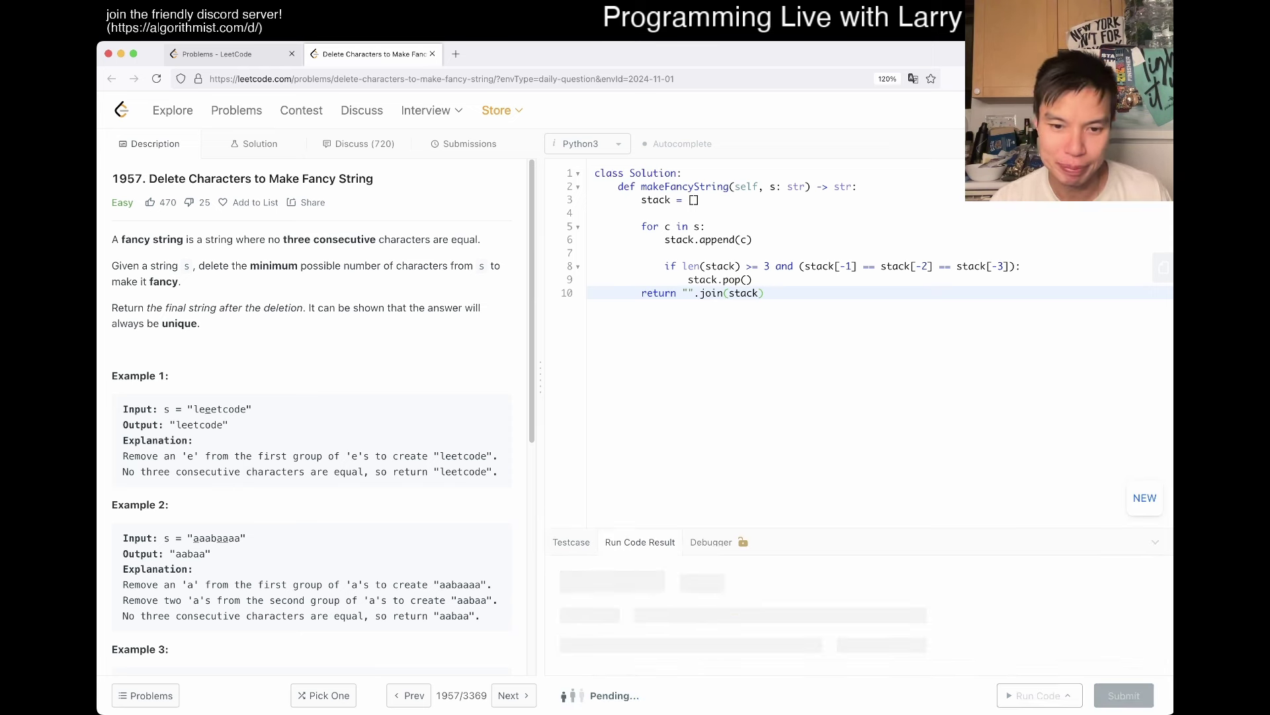
key("super+Return")
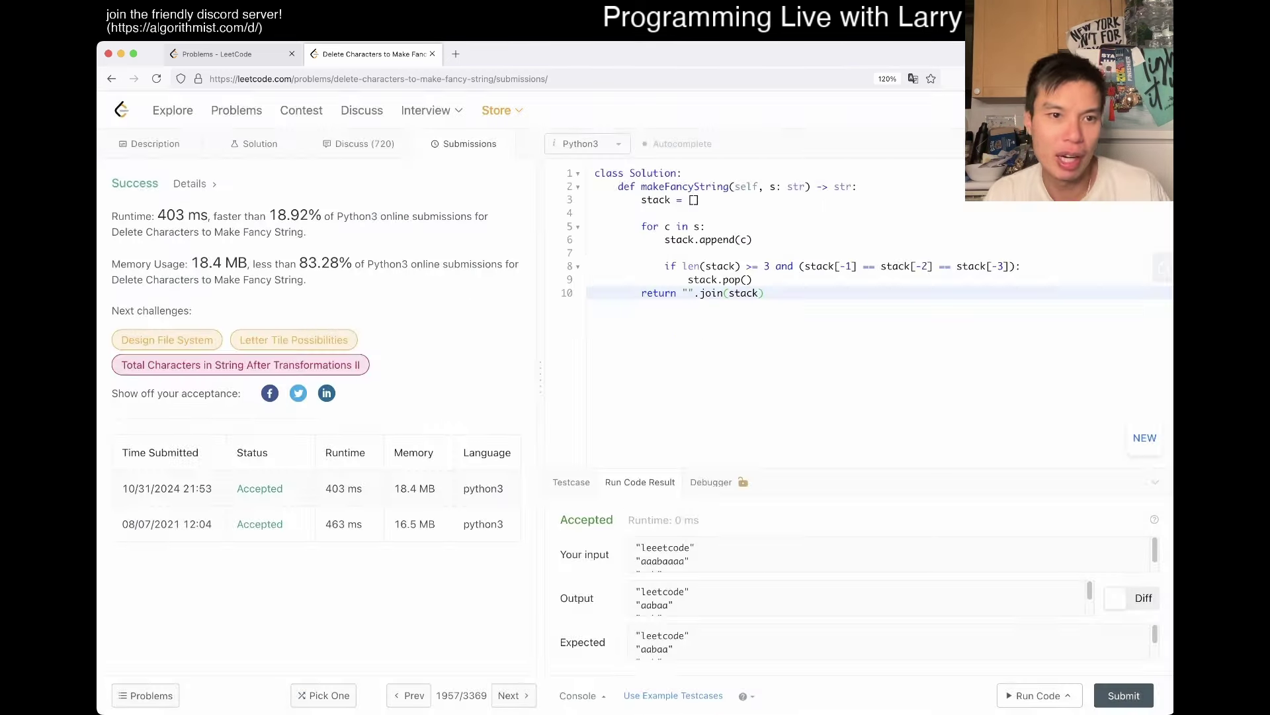
key("super+bracketleft")
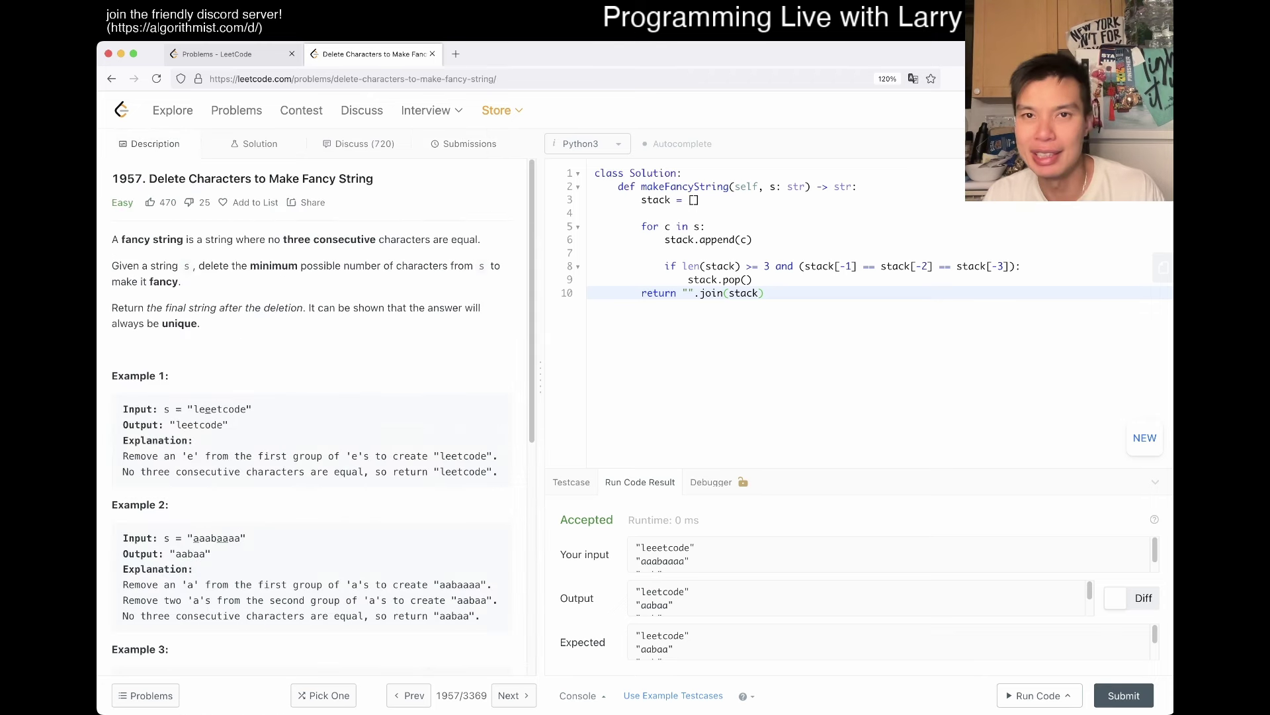
double_click(122, 202)
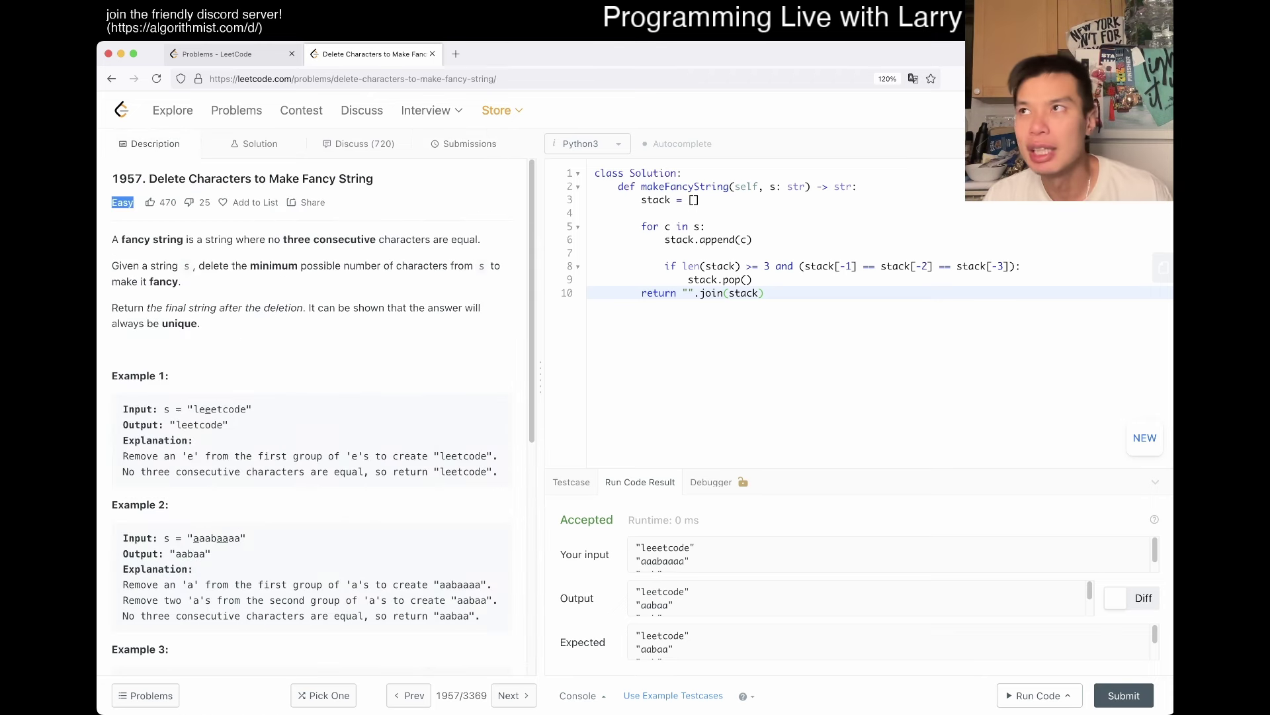
left_click(154, 189)
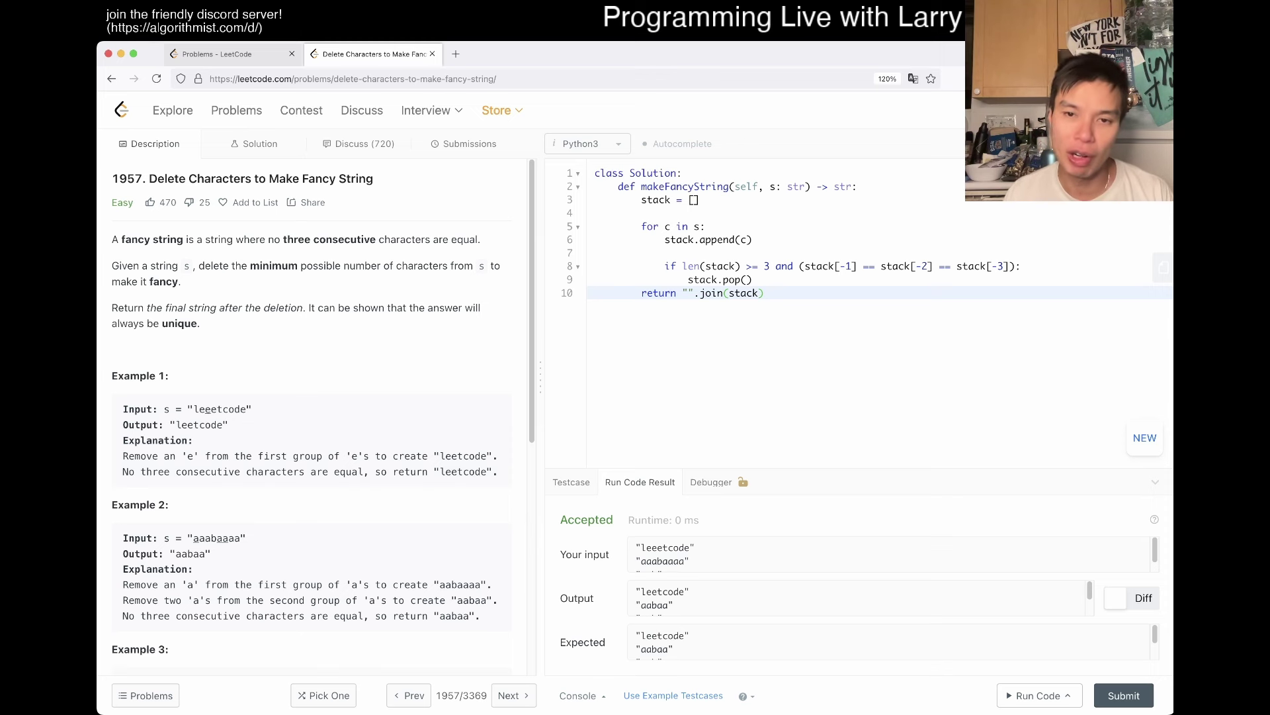
key("Up")
key("Up")
key("Up")
key("shift+Home")
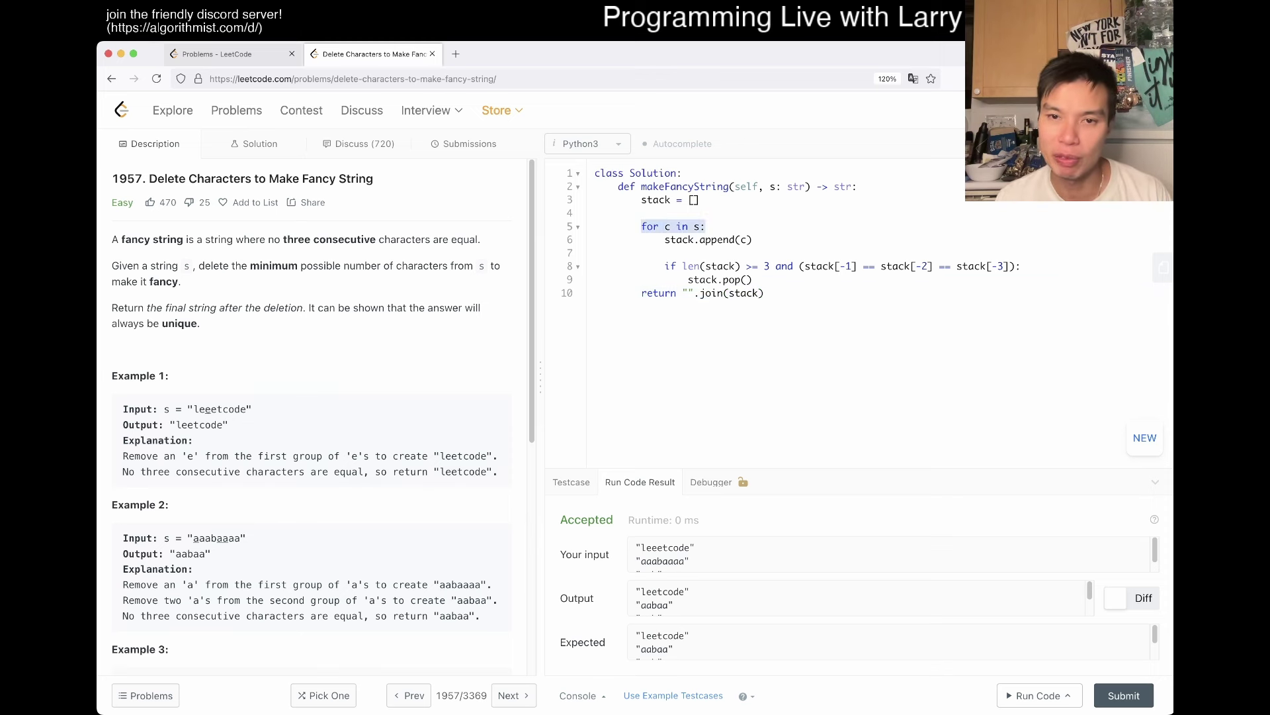
key("Down")
key("Down")
key("Down")
key("shift+End")
key("shift+Down")
key("Down")
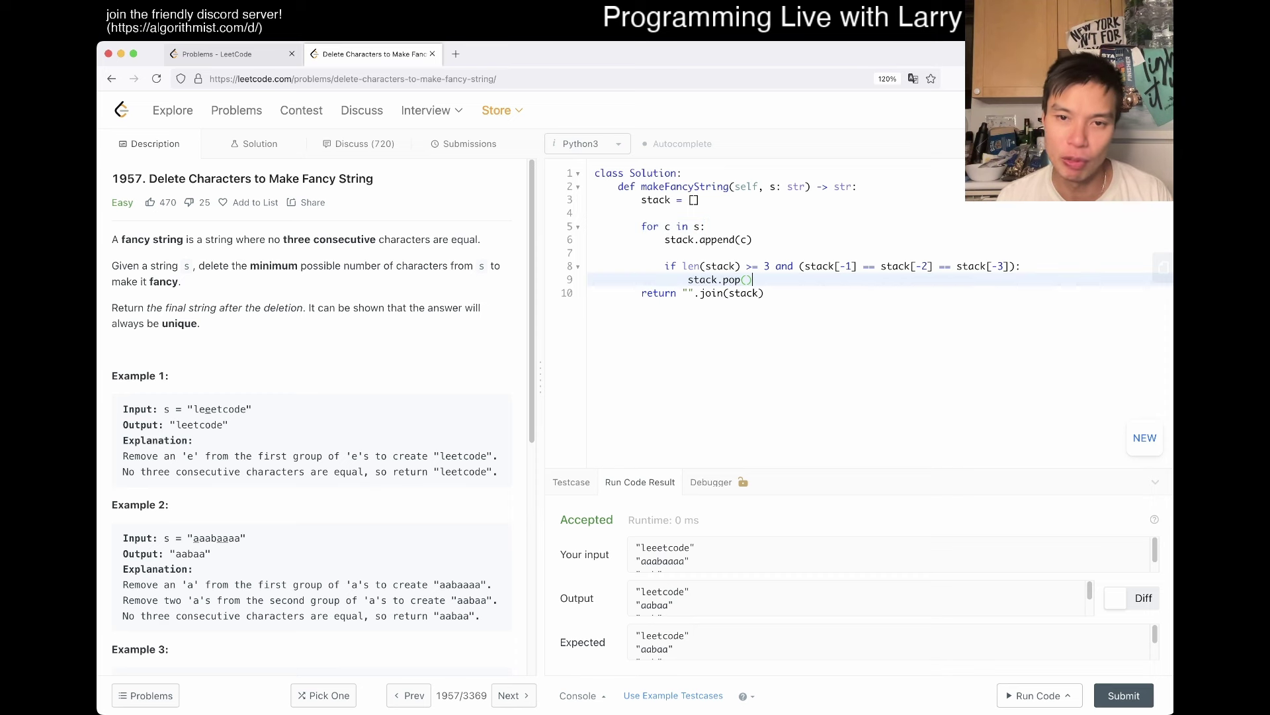
key("shift+Home")
key("Left")
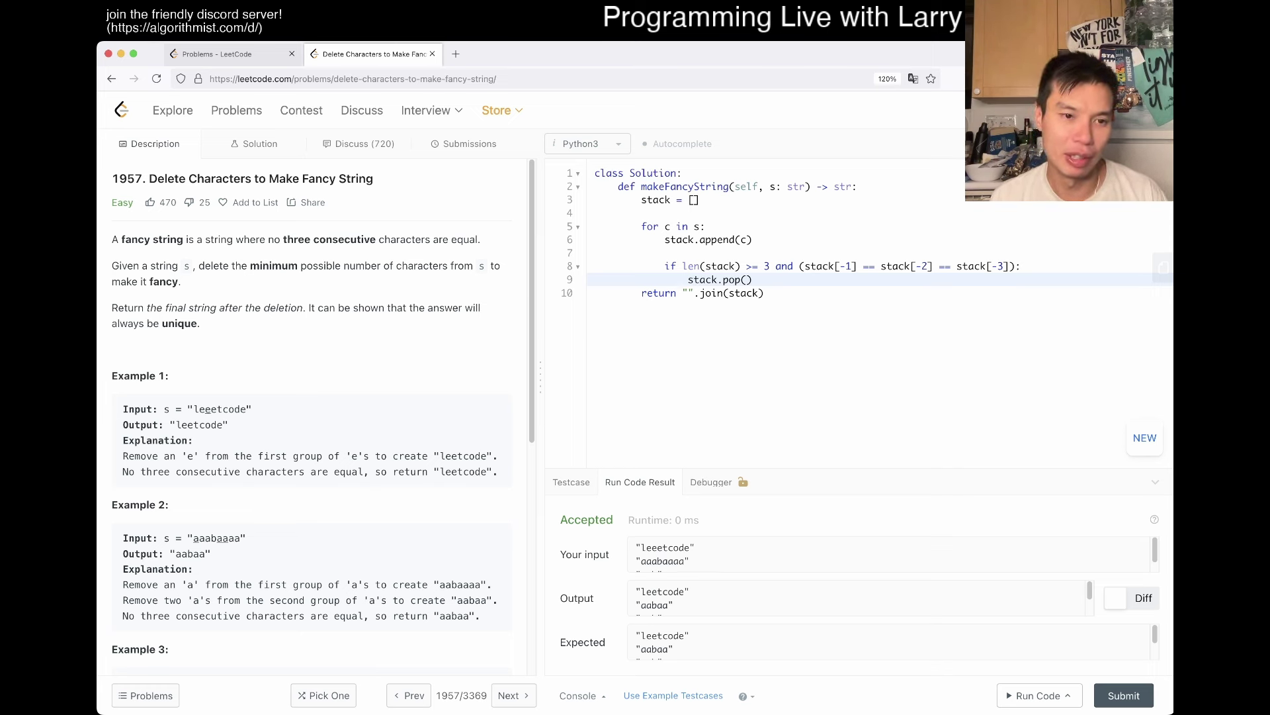
double_click(219, 409)
left_click_drag(220, 409, 239, 394)
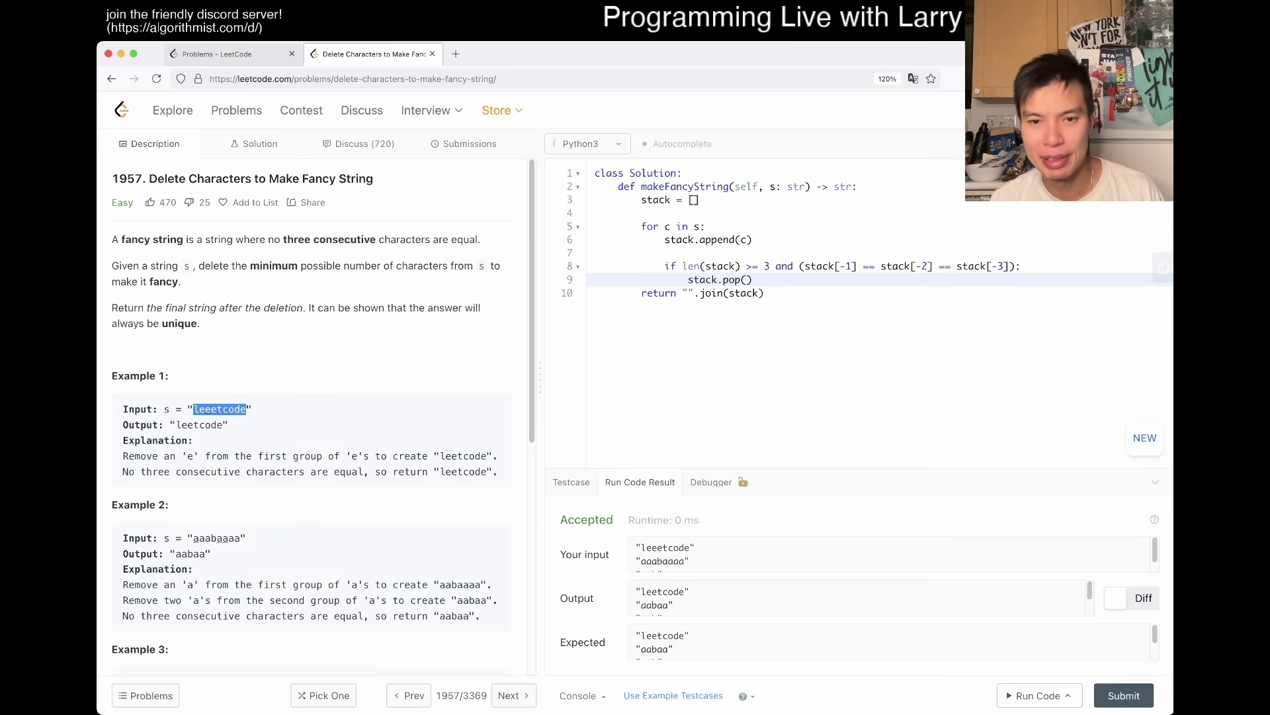
key("super+Tab")
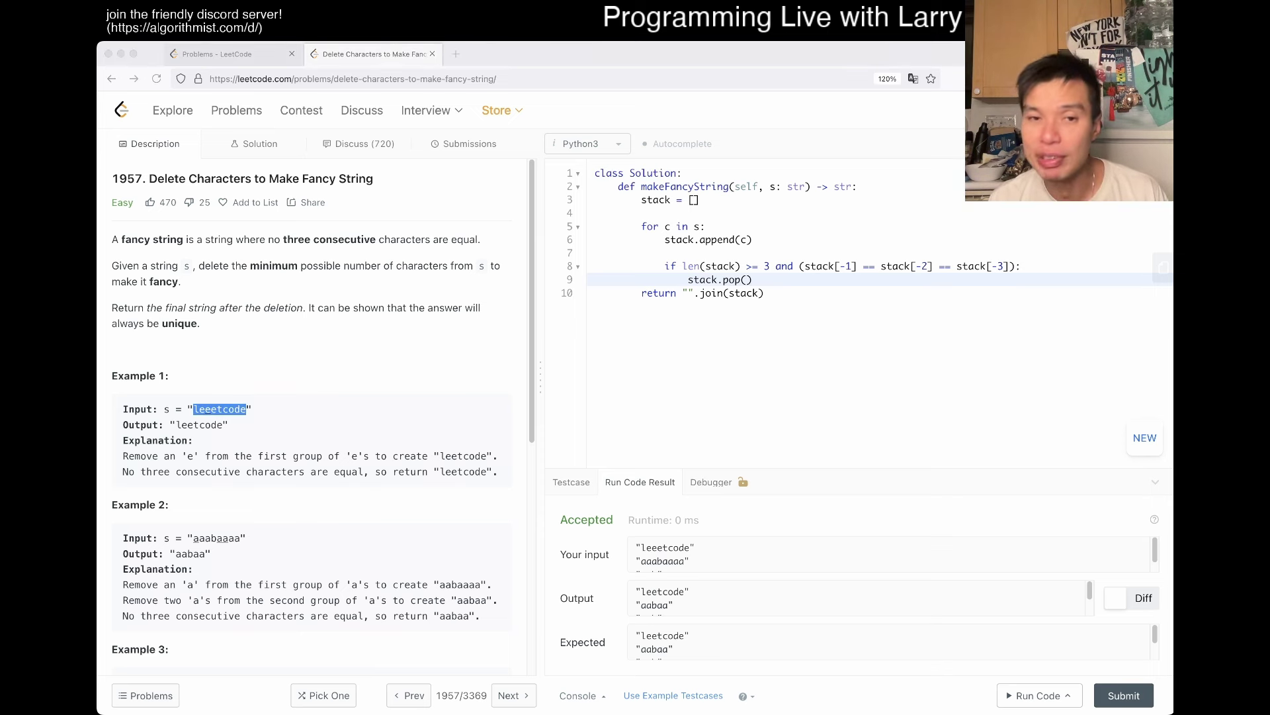